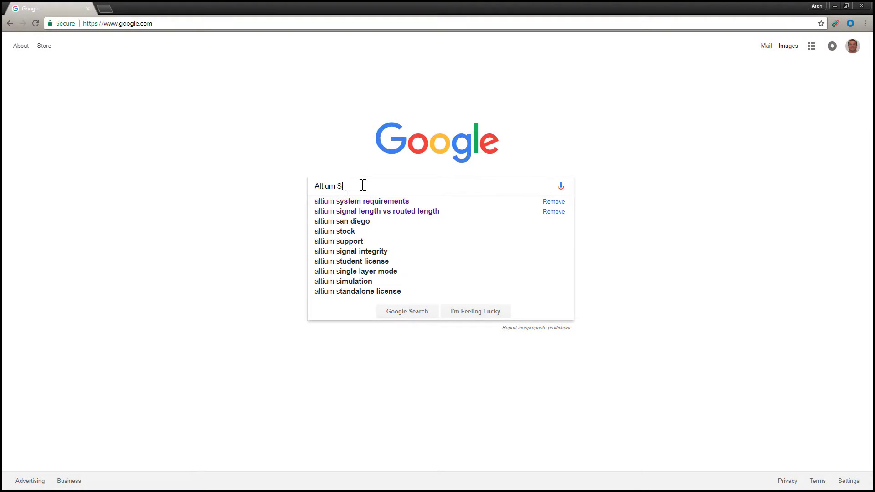
text(ystem)
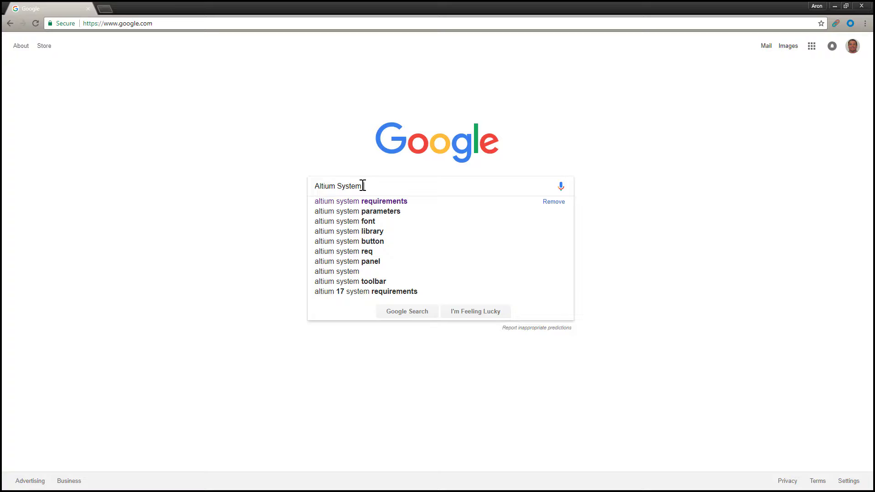
text( Requ)
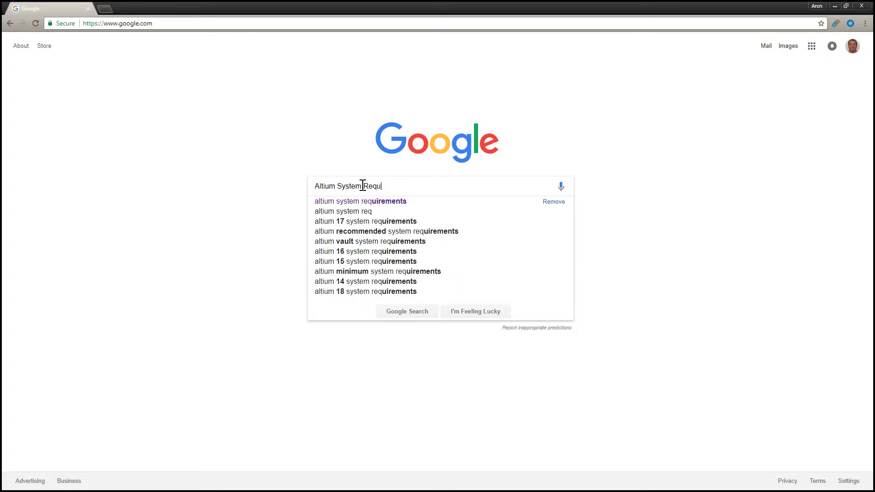
text(irement)
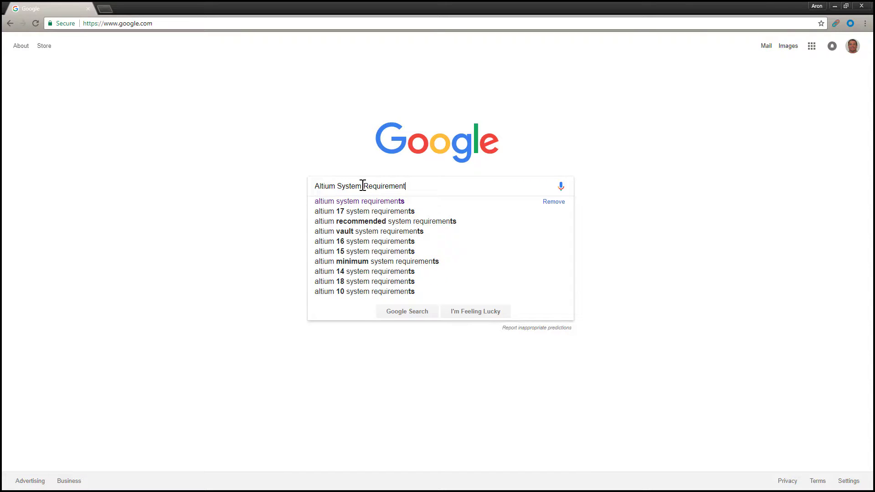
text(s)
Submit the 'Altium System Requirements' query in Google Search
key(Return)
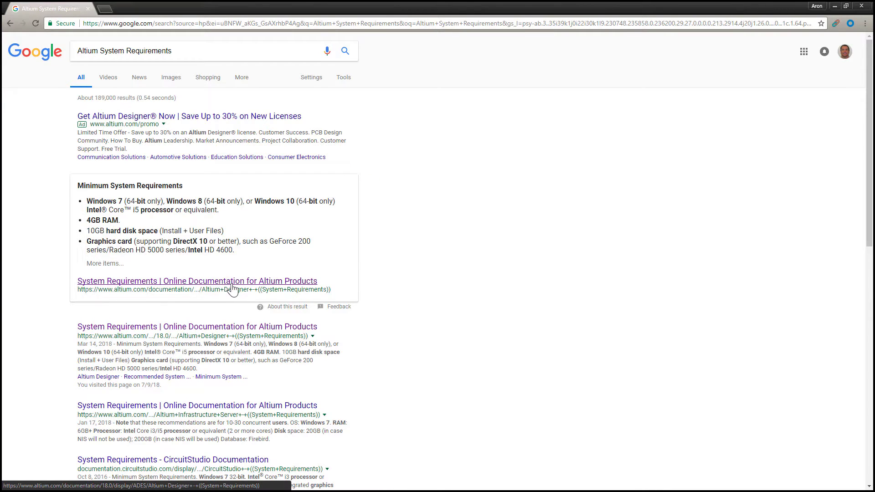
Open the 'System Requirements | Online Documentation for Altium Products' search result
click(233, 288)
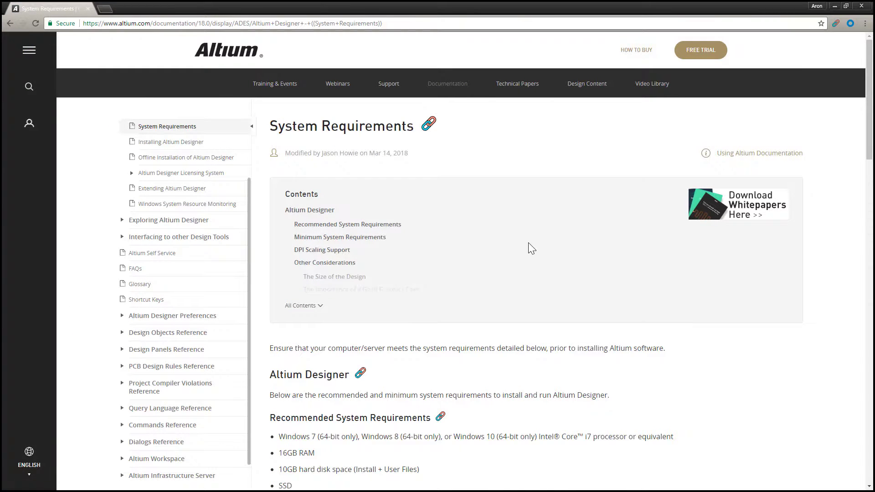
scroll(528, 245, down, 1)
scroll(528, 245, down, 1)
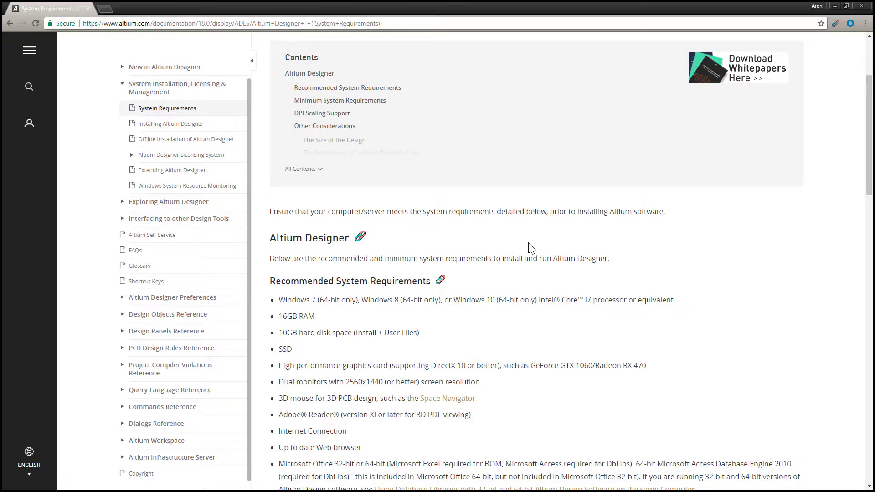
scroll(528, 247, down, 2)
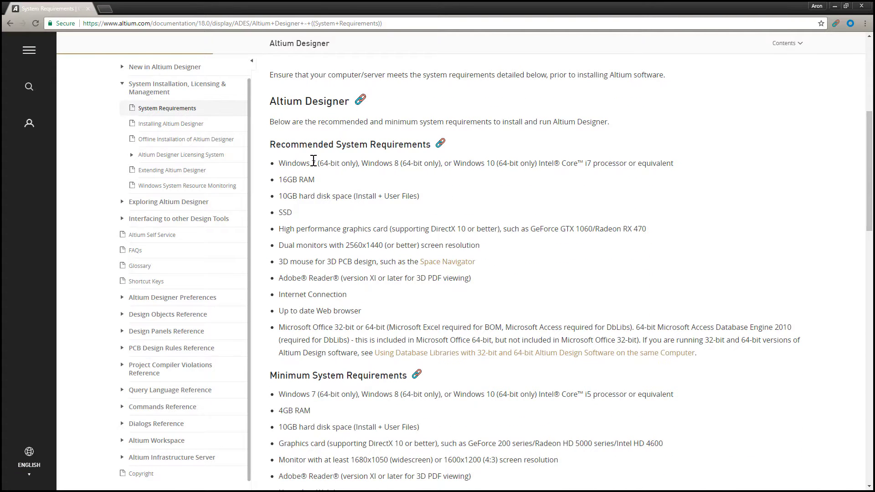
Highlight the full recommended operating system/processor bullet and the '16GB RAM' line
drag(279, 162, 680, 162)
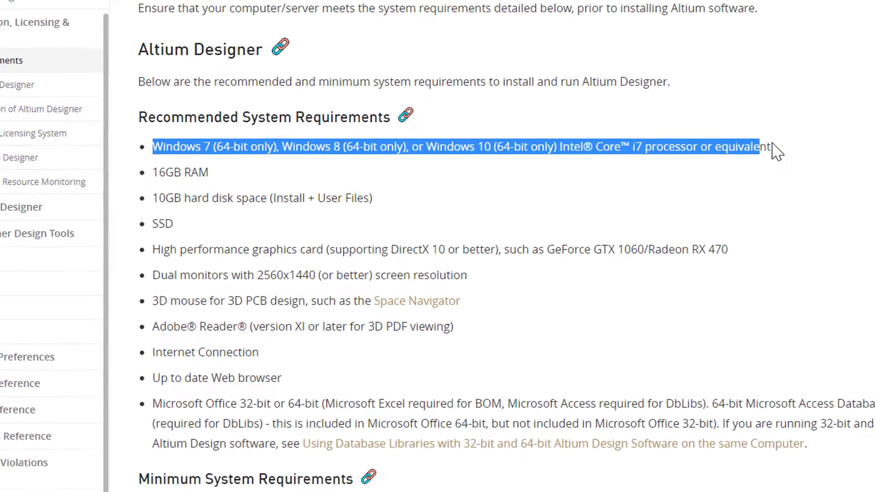
drag(776, 151, 791, 149)
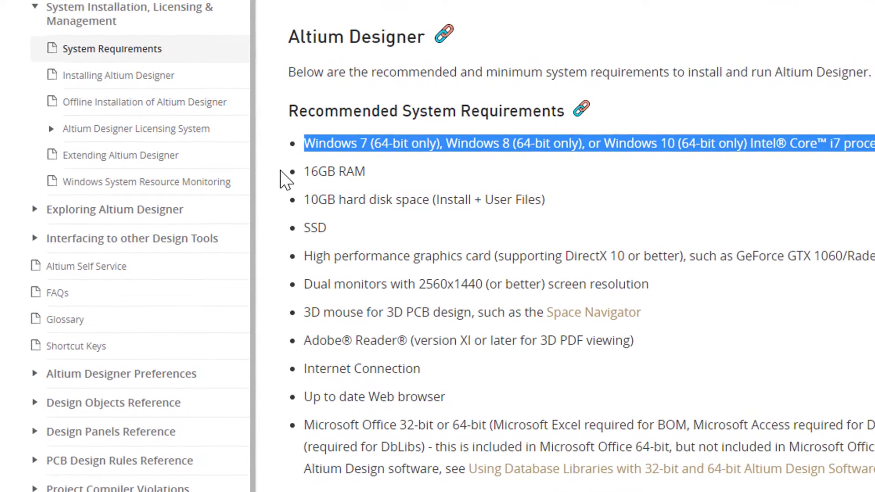
drag(286, 178, 383, 180)
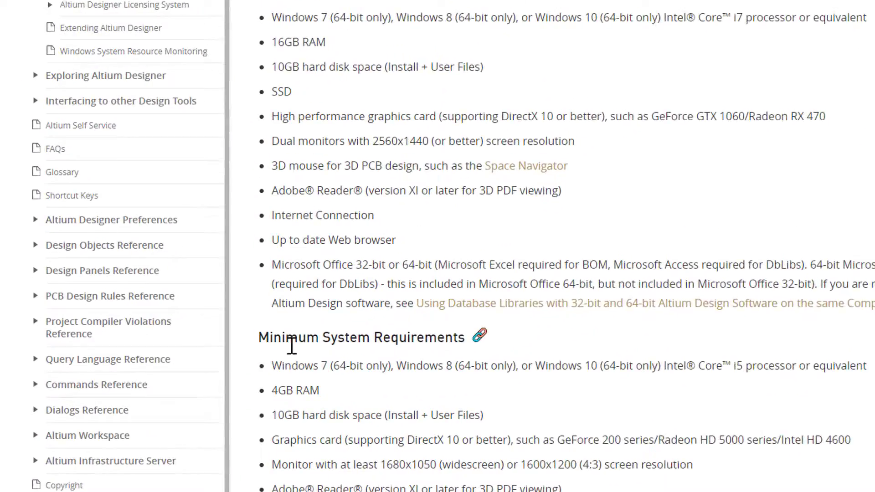
Highlight '4GB RAM', both '10GB hard disk space' lines, and 'SSD'
drag(273, 389, 334, 396)
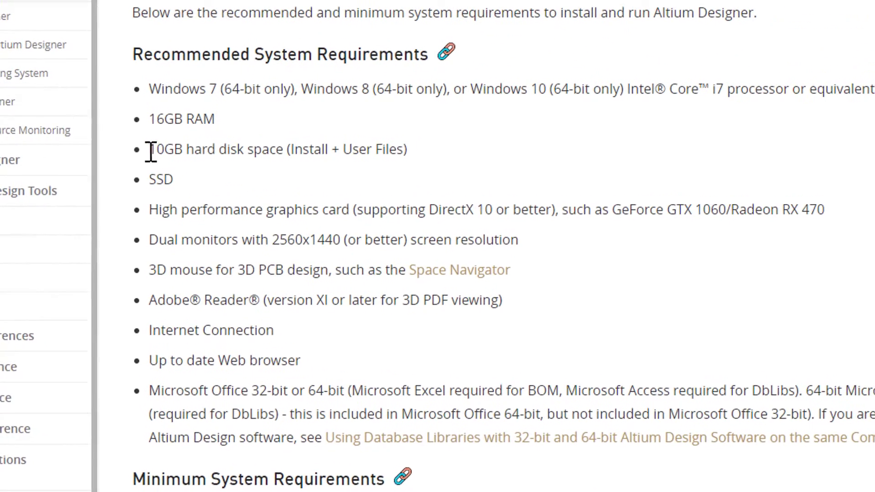
drag(149, 154, 413, 153)
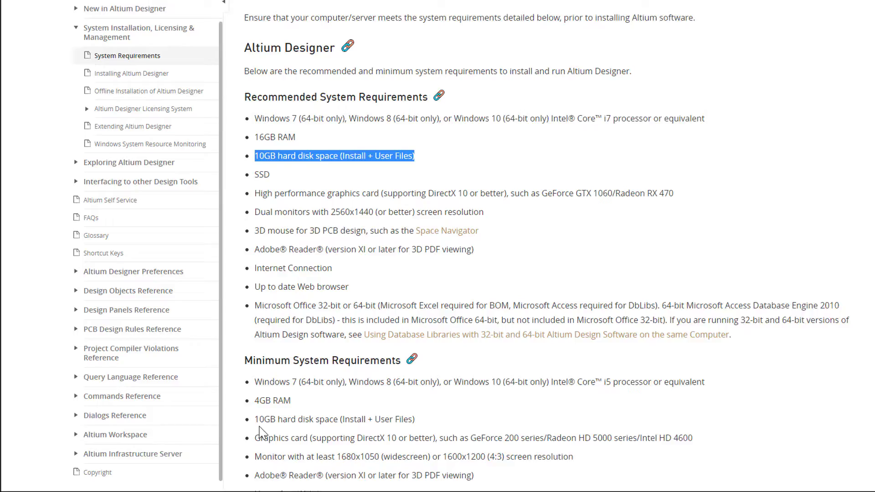
drag(203, 402, 407, 403)
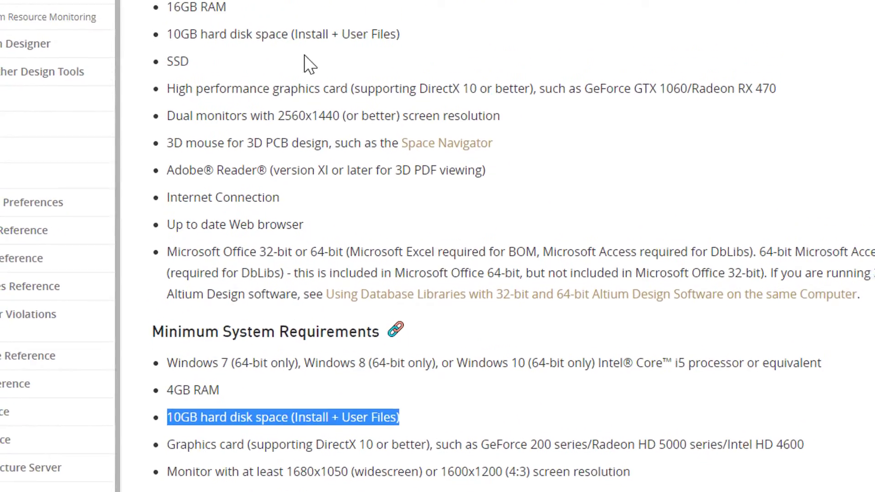
drag(193, 194, 220, 196)
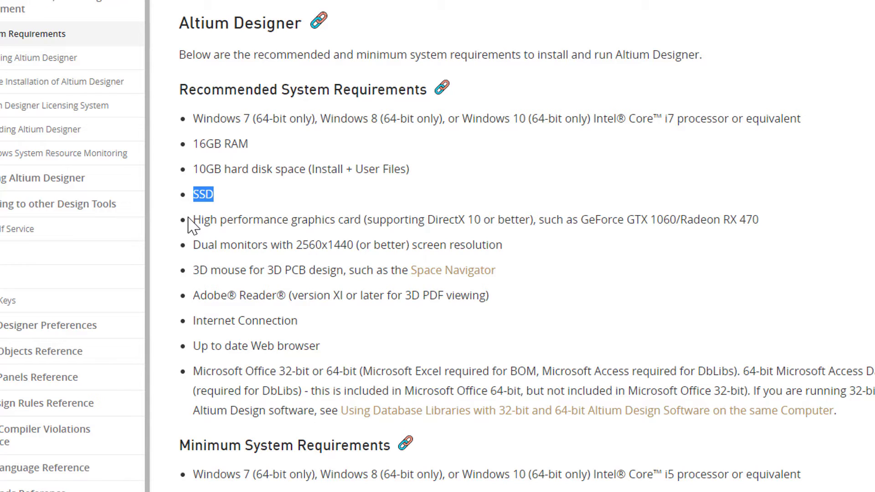
Highlight the full recommended high-performance graphics card line and the minimum DirectX 10 graphics card bullet
drag(195, 220, 582, 226)
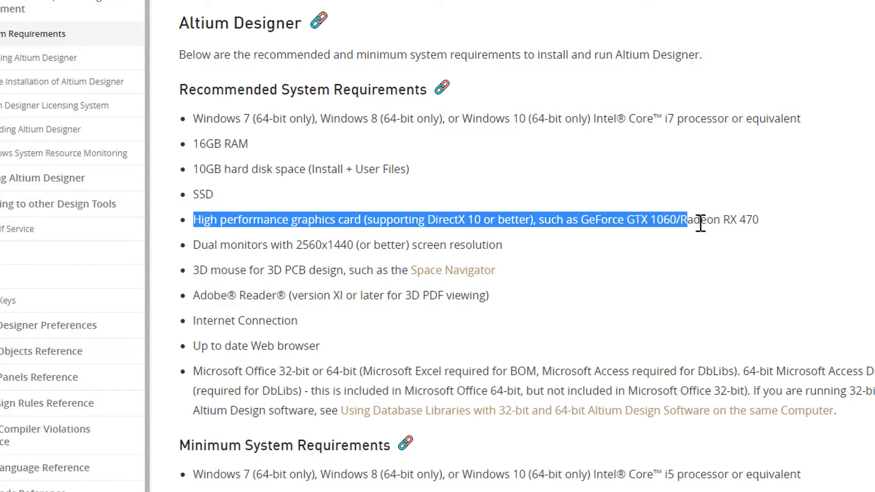
drag(582, 226, 771, 233)
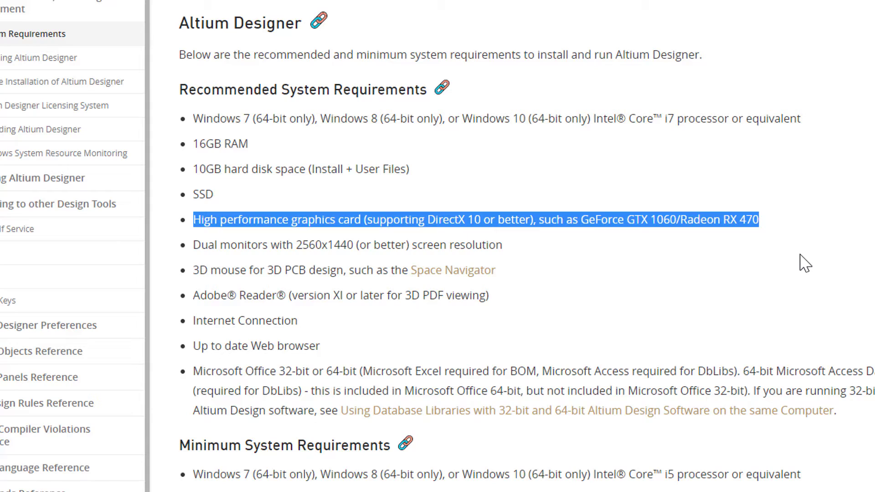
scroll(804, 261, down, 1)
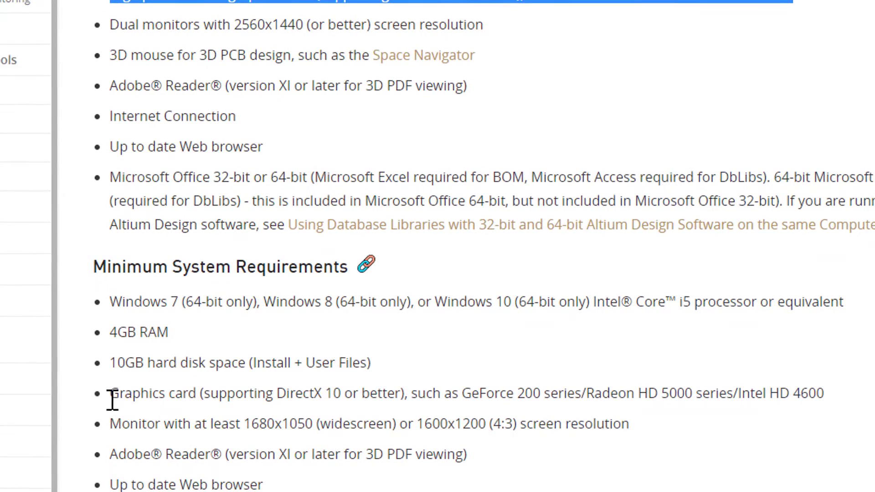
mouse_move(108, 392)
mouse_down()
mouse_move(651, 394)
mouse_move(853, 408)
mouse_up()
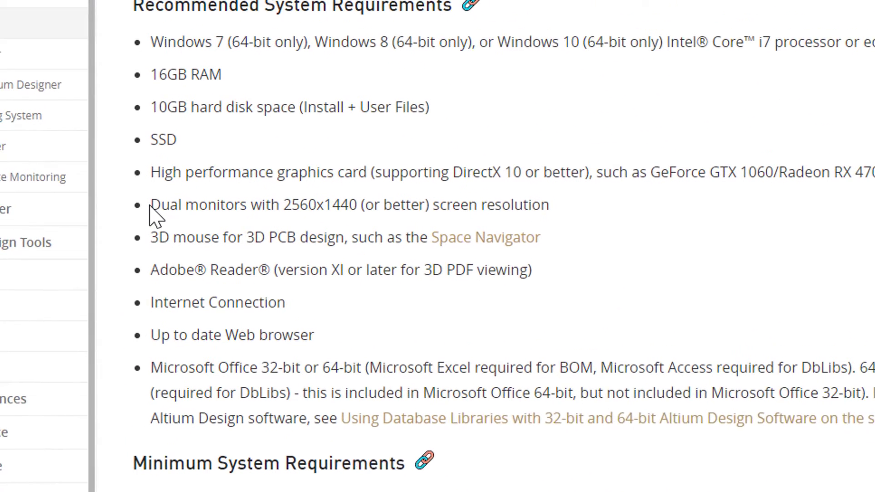
Highlight the dual 2560x1440 monitors line and the minimum 1680x1050 or 1600x1200 monitor bullet
drag(156, 226, 247, 231)
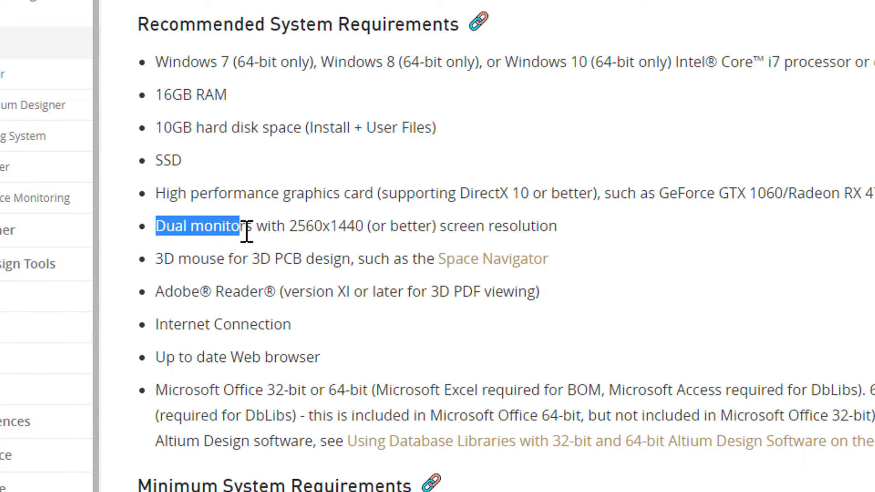
drag(246, 231, 560, 227)
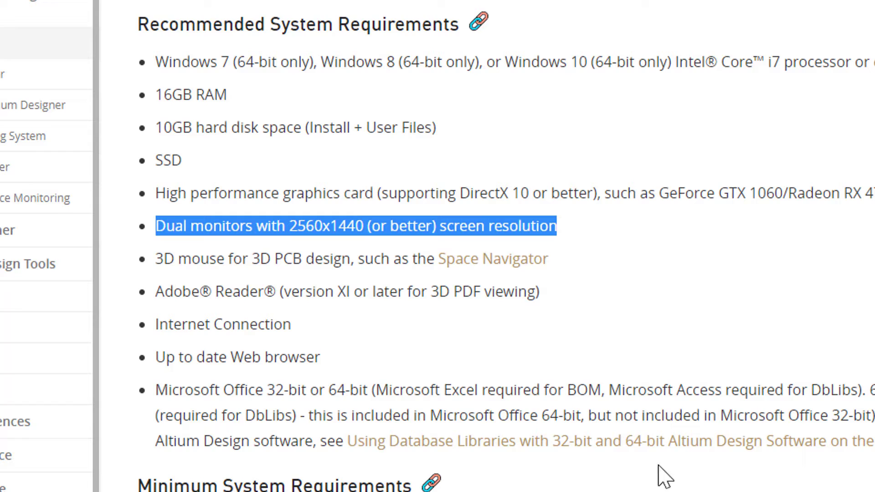
scroll(165, 367, down, 4)
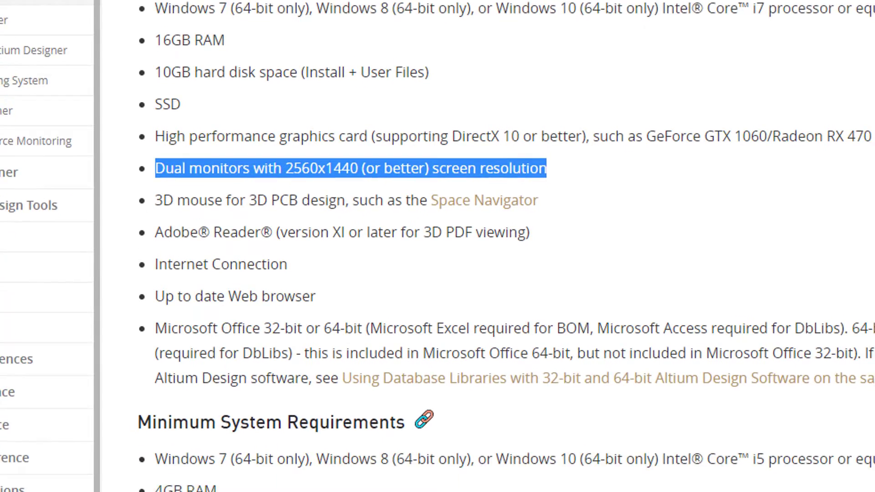
drag(154, 362, 655, 362)
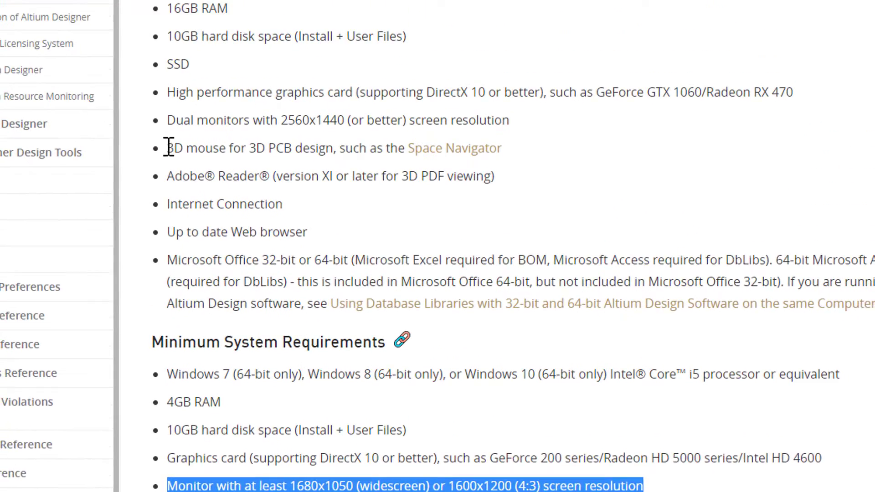
Highlight the 3D mouse, both Adobe Reader, Internet Connection and both web browser bullets
mouse_move(177, 257)
mouse_down()
mouse_move(398, 256)
mouse_move(494, 262)
mouse_move(517, 273)
mouse_up()
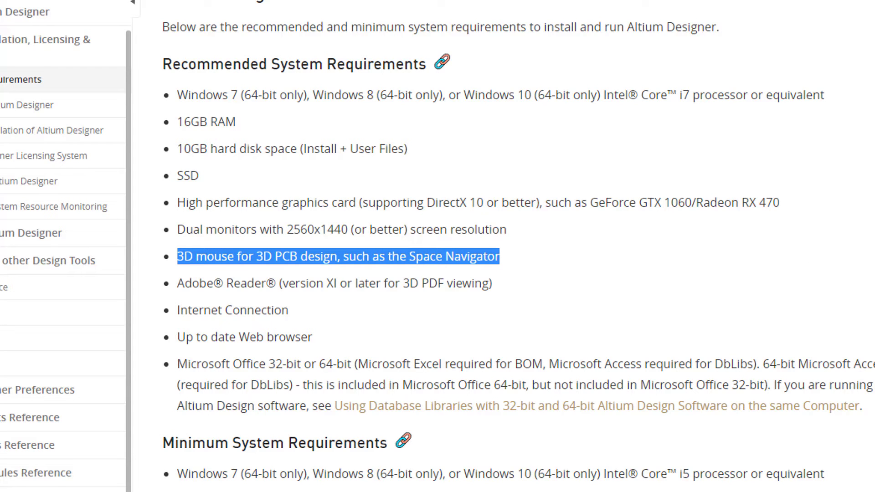
scroll(438, 273, down, 1)
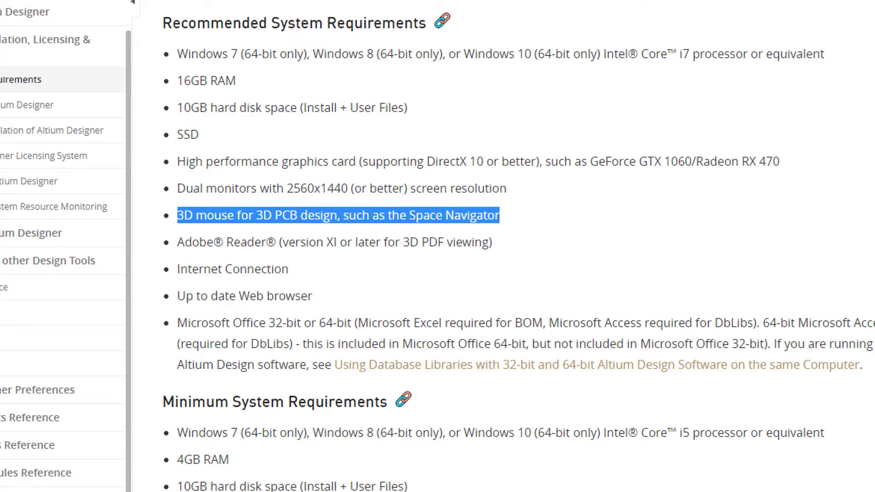
drag(178, 242, 504, 244)
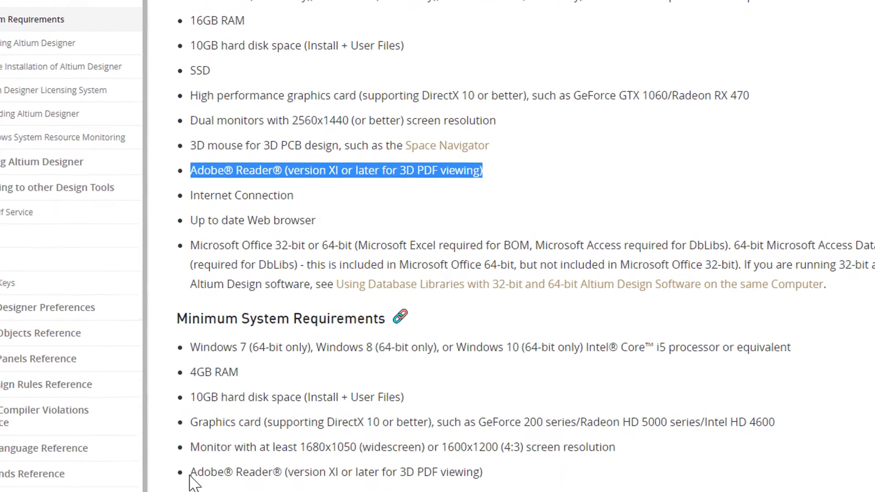
drag(192, 477, 486, 471)
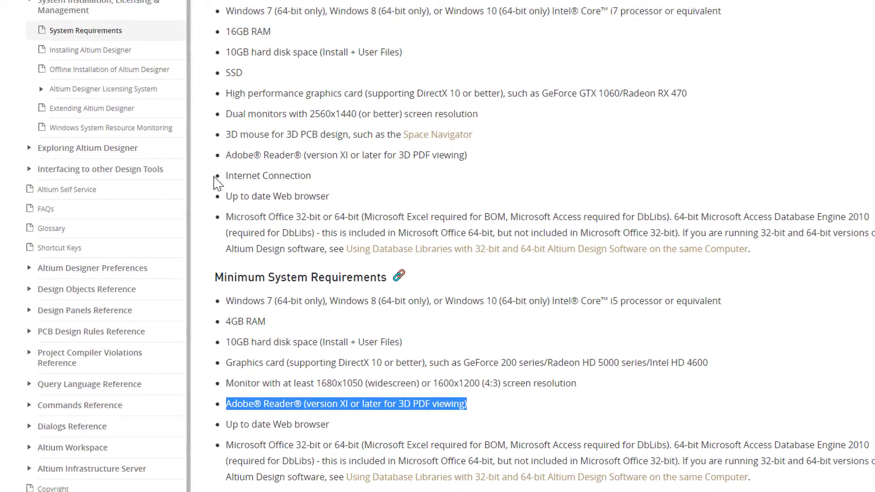
drag(241, 201, 319, 202)
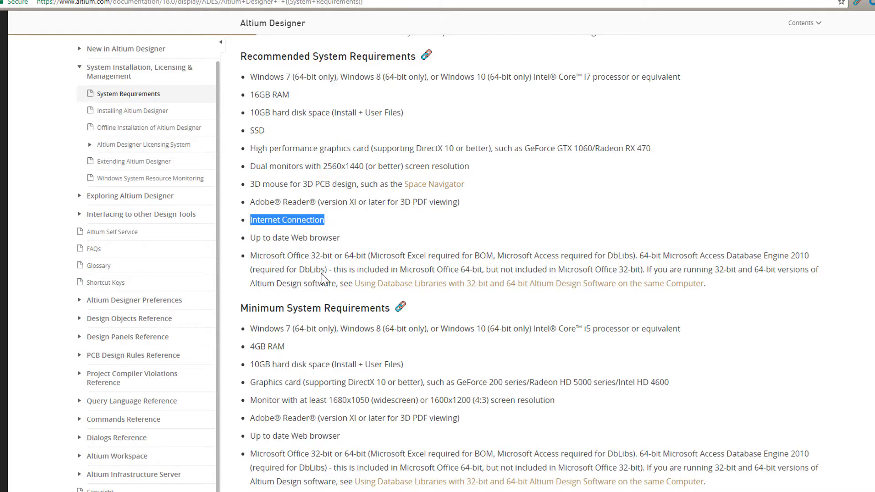
mouse_move(251, 237)
mouse_down()
mouse_move(342, 255)
mouse_move(341, 240)
mouse_up()
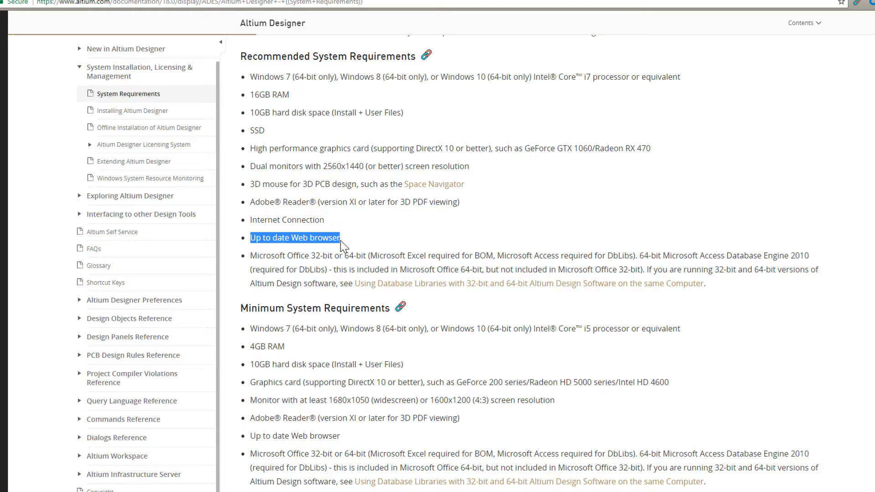
drag(251, 436, 352, 443)
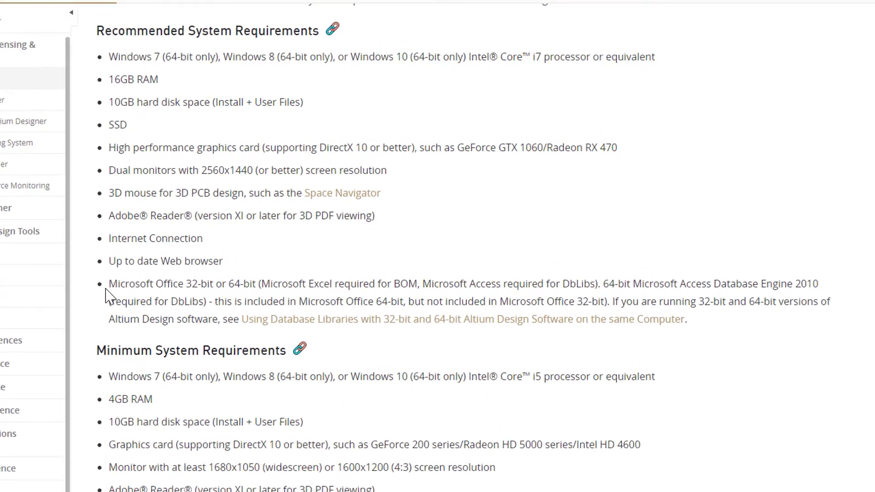
Highlight both Microsoft Office bullets and the DPI Scaling Support table, clearing each selection
mouse_move(75, 293)
mouse_down()
mouse_move(440, 325)
mouse_move(680, 332)
mouse_move(710, 346)
mouse_move(698, 338)
mouse_up()
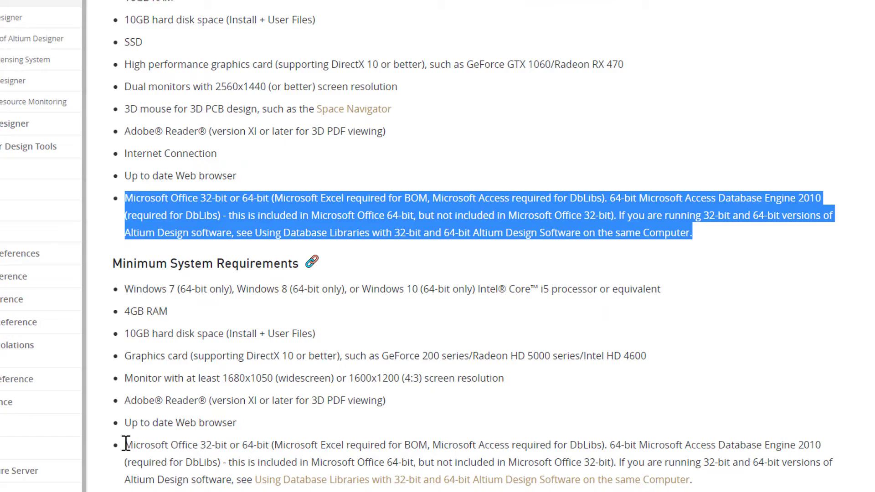
mouse_move(126, 444)
mouse_down()
mouse_move(132, 426)
mouse_move(681, 478)
mouse_move(706, 469)
mouse_up()
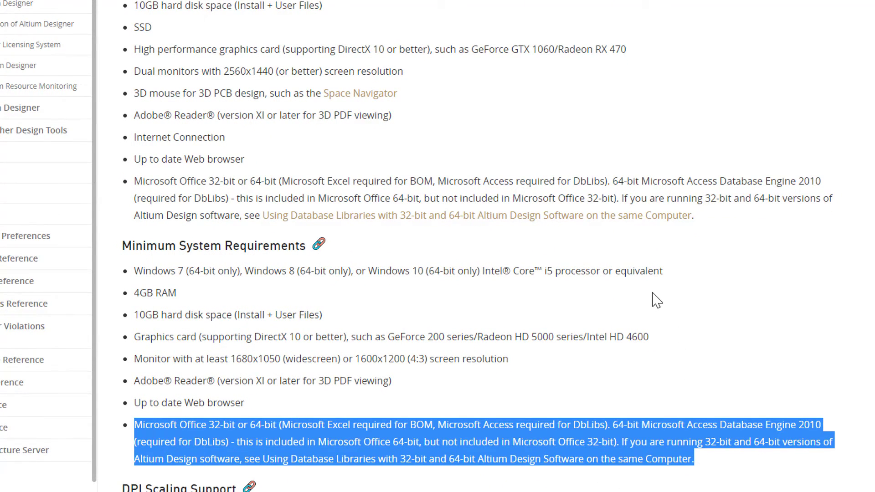
scroll(655, 298, down, 4)
scroll(656, 298, down, 2)
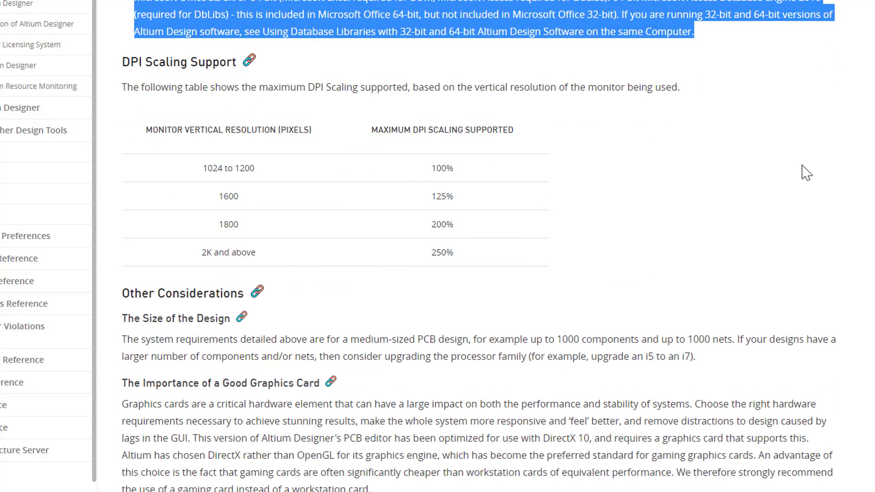
click(807, 174)
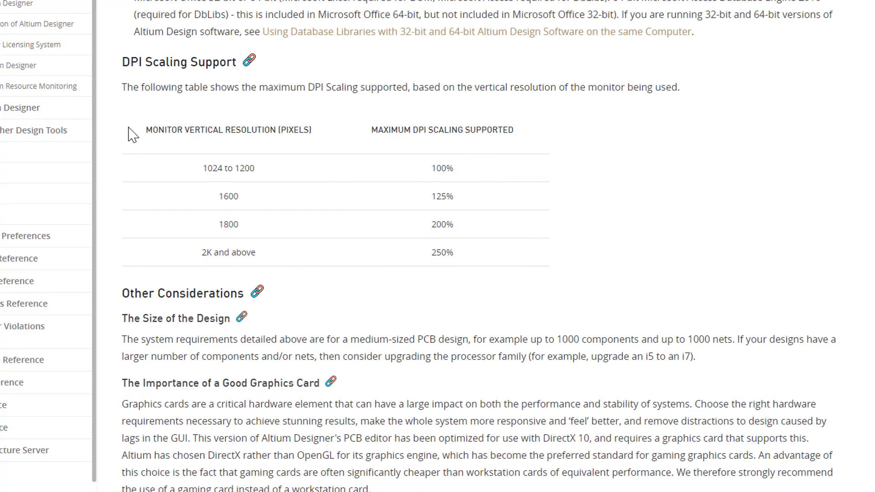
mouse_move(141, 129)
mouse_down()
mouse_move(352, 148)
mouse_move(499, 231)
mouse_move(516, 264)
mouse_up()
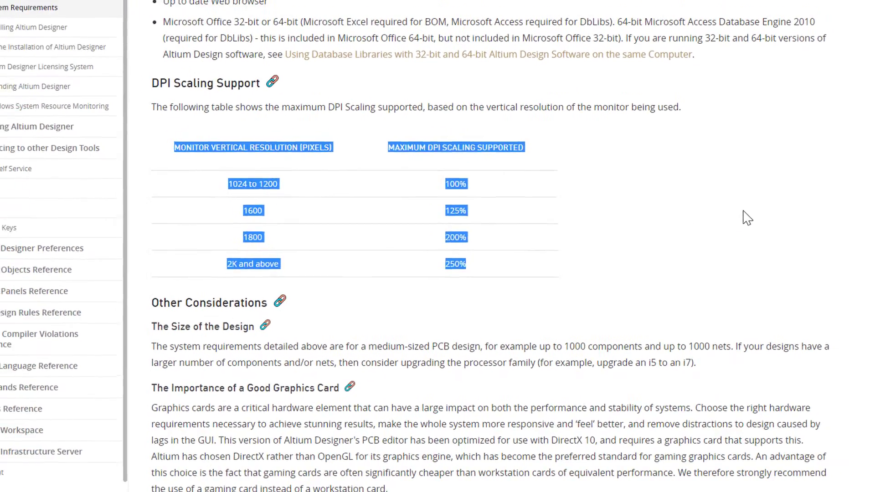
click(652, 262)
scroll(656, 293, up, 3)
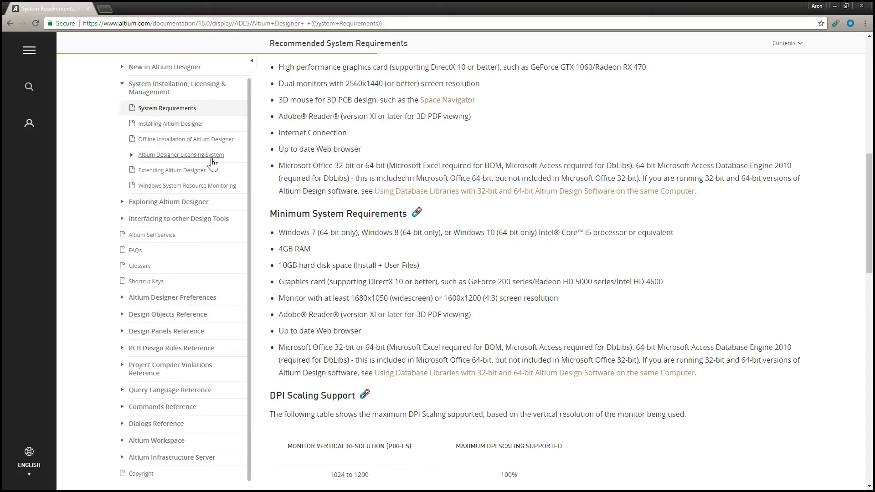
scroll(229, 163, up, 1)
scroll(221, 166, up, 3)
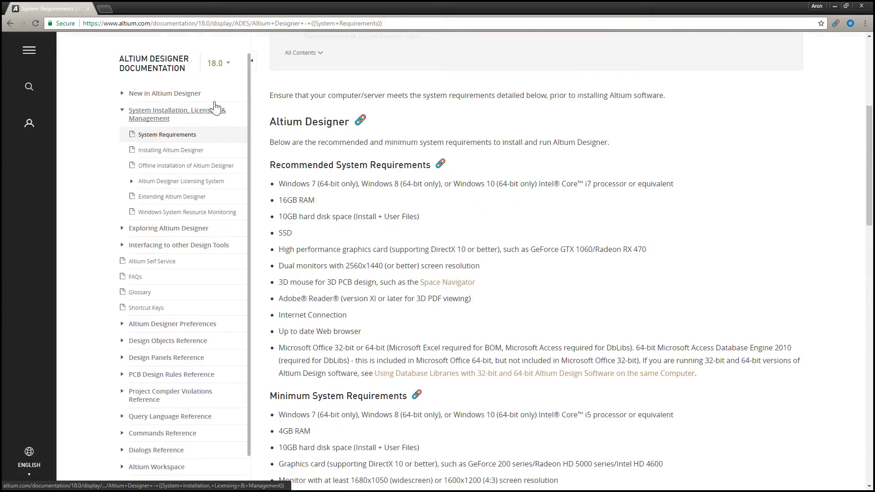
Change the sidebar documentation version from 18.0 to 16.0
click(229, 63)
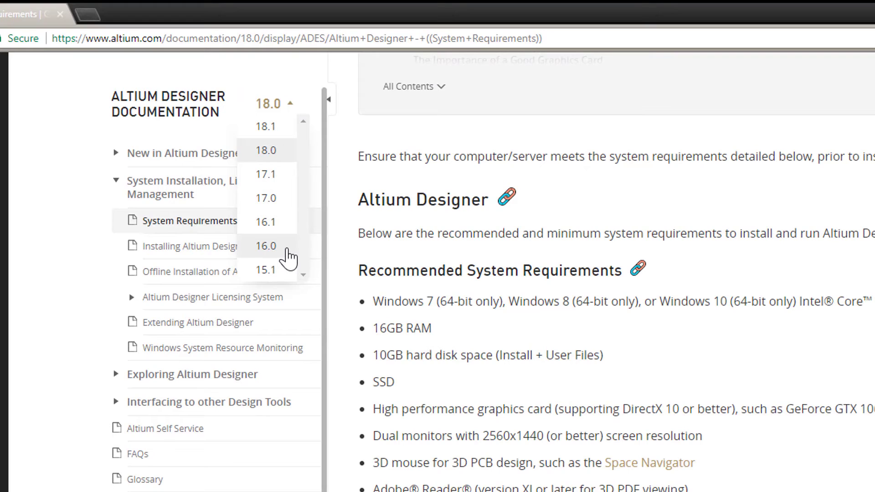
click(286, 250)
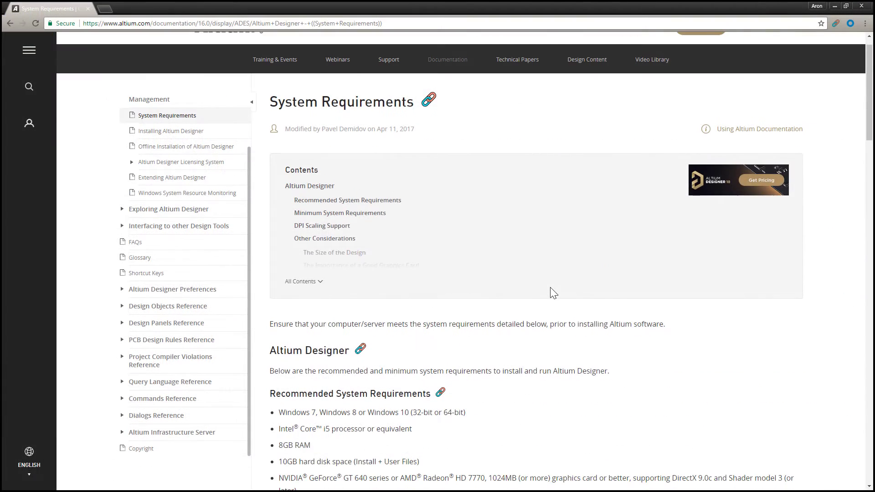
scroll(553, 292, down, 1)
scroll(552, 293, down, 1)
scroll(552, 293, down, 1)
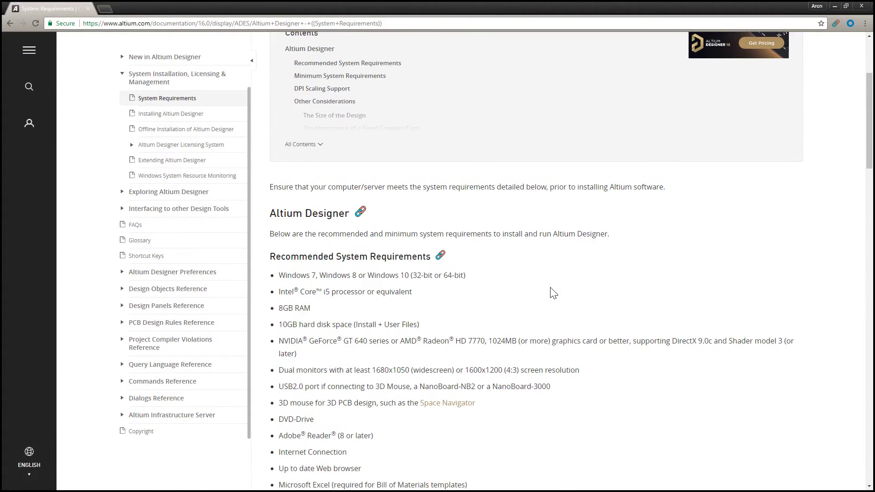
scroll(552, 293, down, 1)
scroll(552, 292, down, 2)
scroll(553, 292, down, 2)
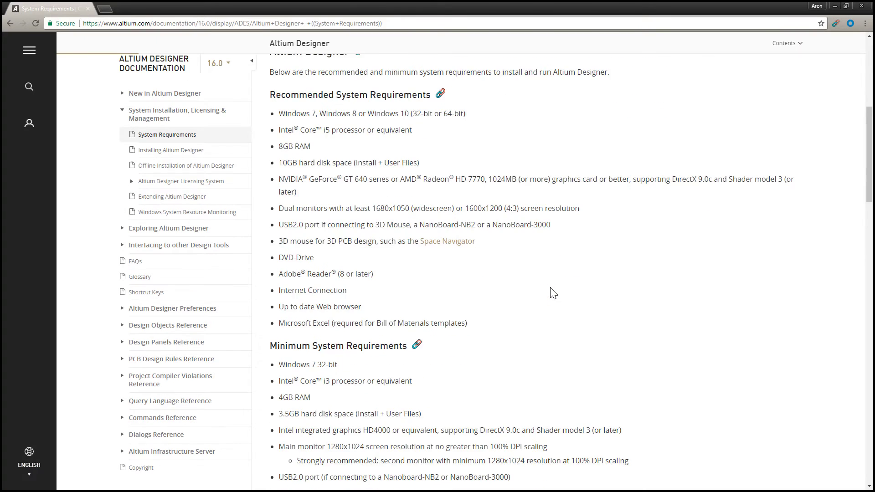